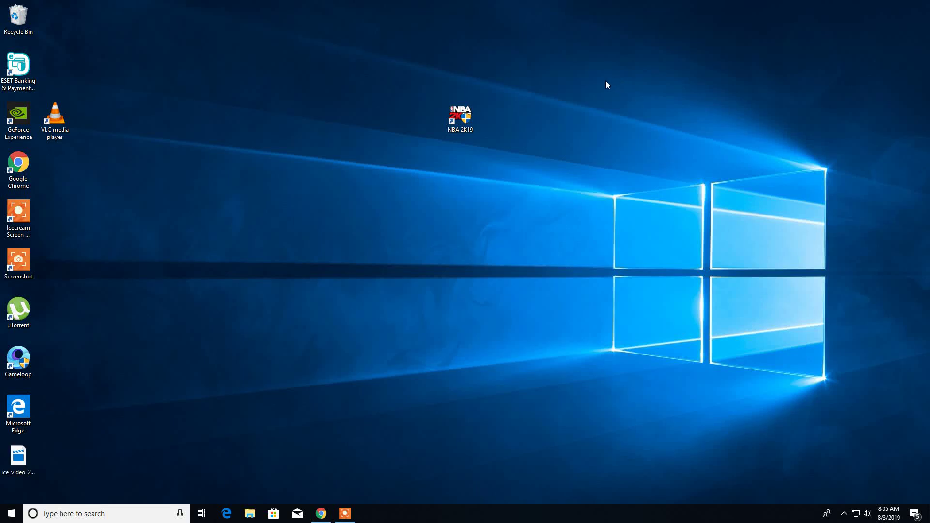
Refresh the desktop, then bring Chrome back with 'isdone.dll' in the Google search box.
right_click(594, 66)
left_click(625, 94)
left_click(321, 514)
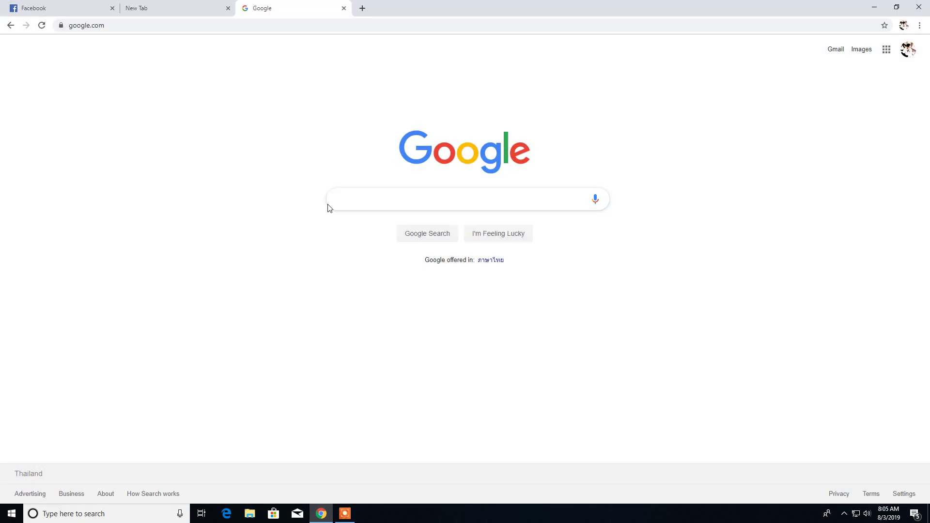
type("isdone")
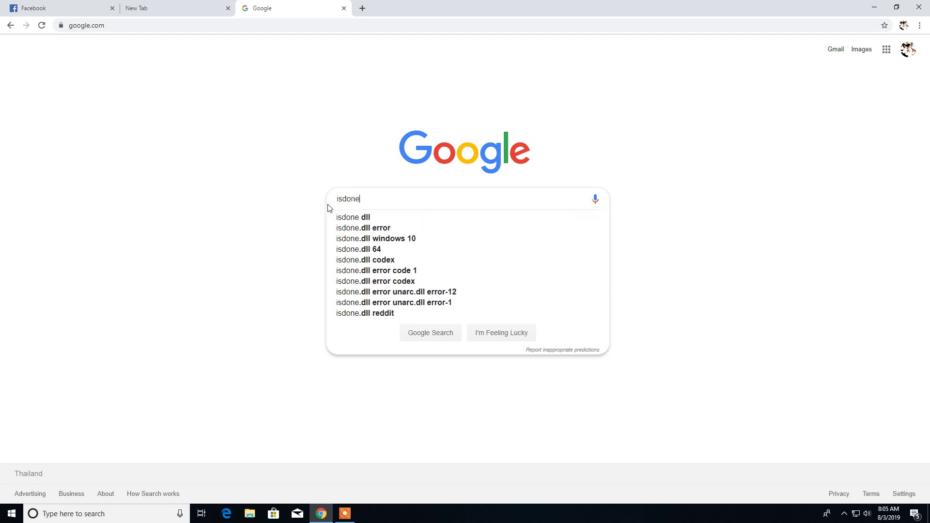
type(".dll")
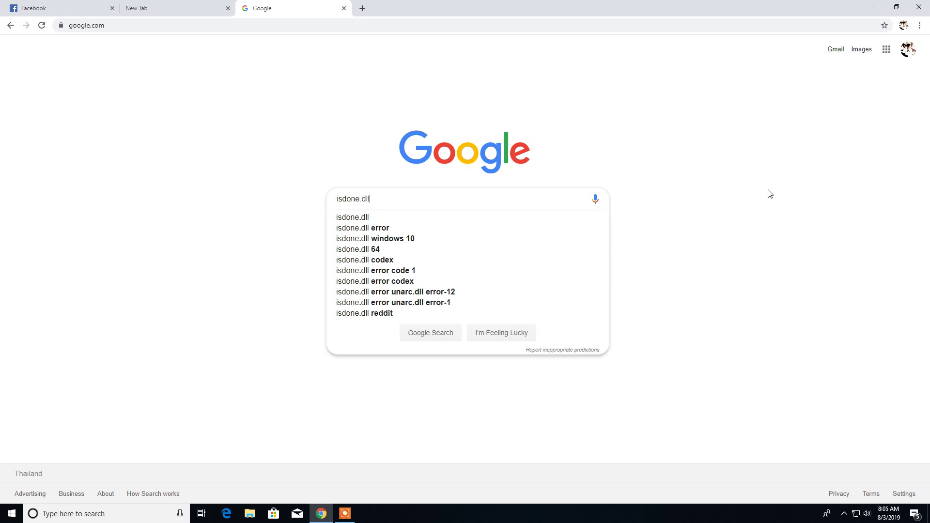
right_click(696, 134)
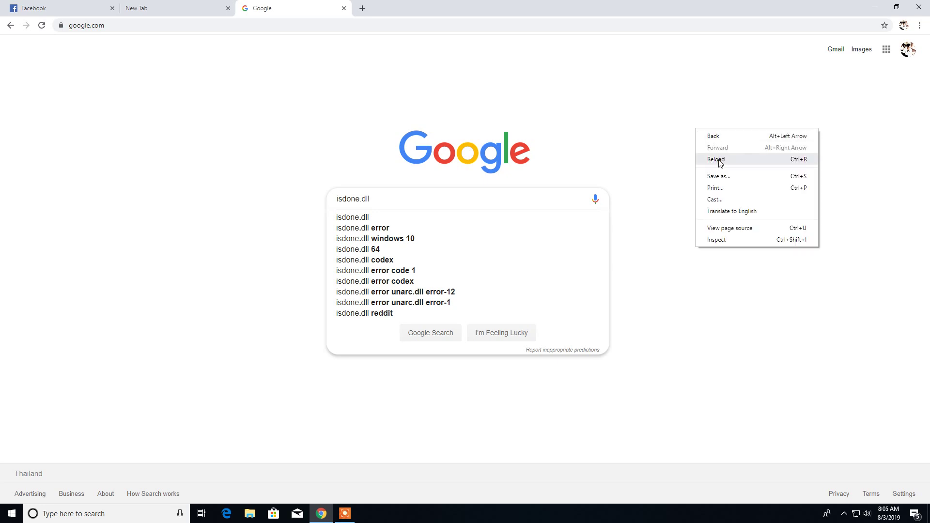
Minimize Chrome and refresh the desktop about eleven times in a row.
left_click(874, 7)
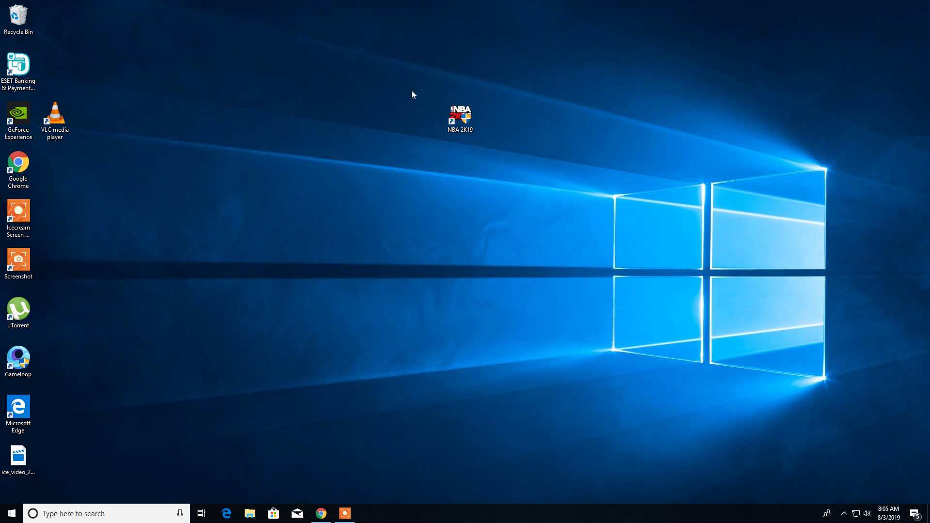
right_click(510, 63)
left_click(535, 89)
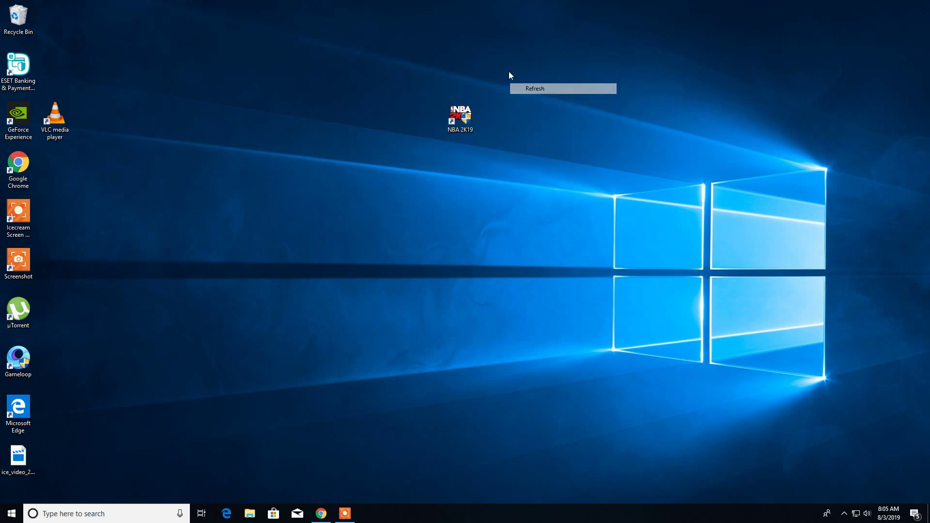
right_click(496, 62)
left_click(535, 89)
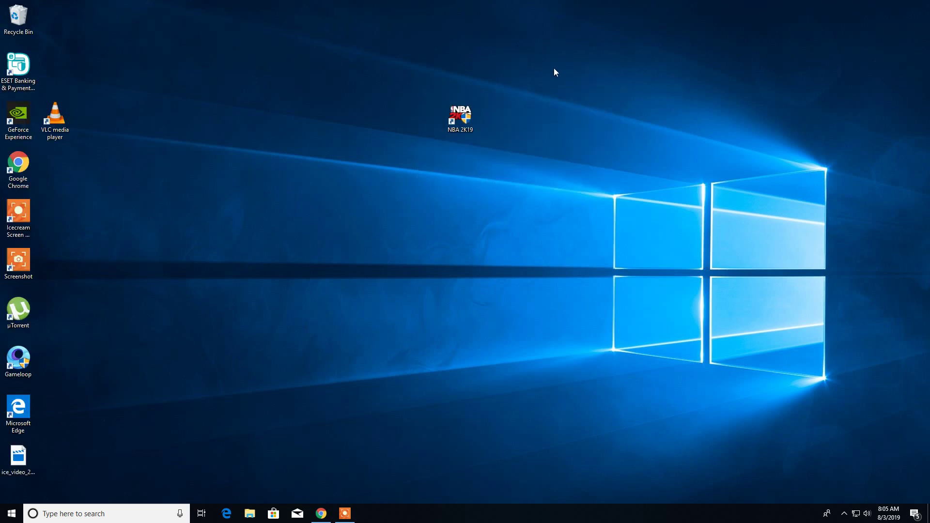
right_click(525, 49)
left_click(546, 79)
right_click(498, 50)
left_click(518, 78)
right_click(481, 52)
left_click(505, 78)
right_click(531, 58)
left_click(555, 87)
right_click(505, 57)
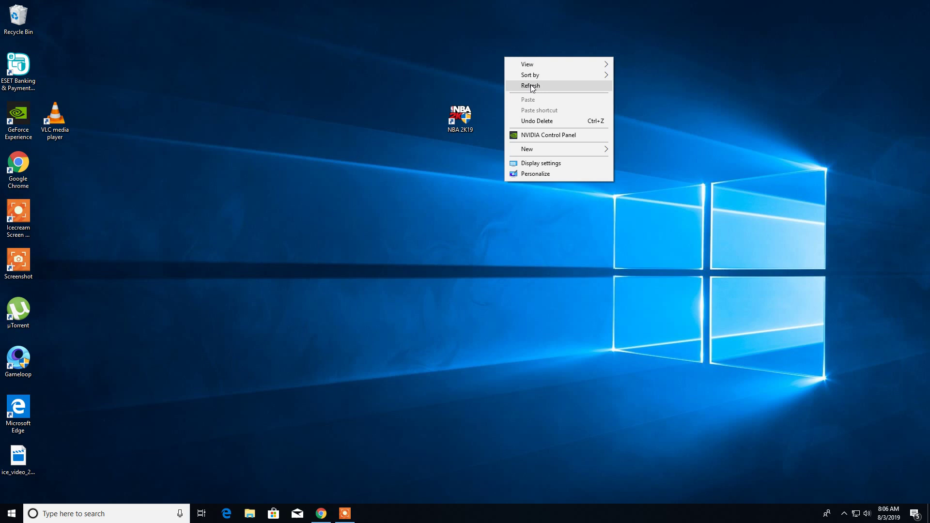
left_click(534, 85)
right_click(473, 50)
left_click(521, 79)
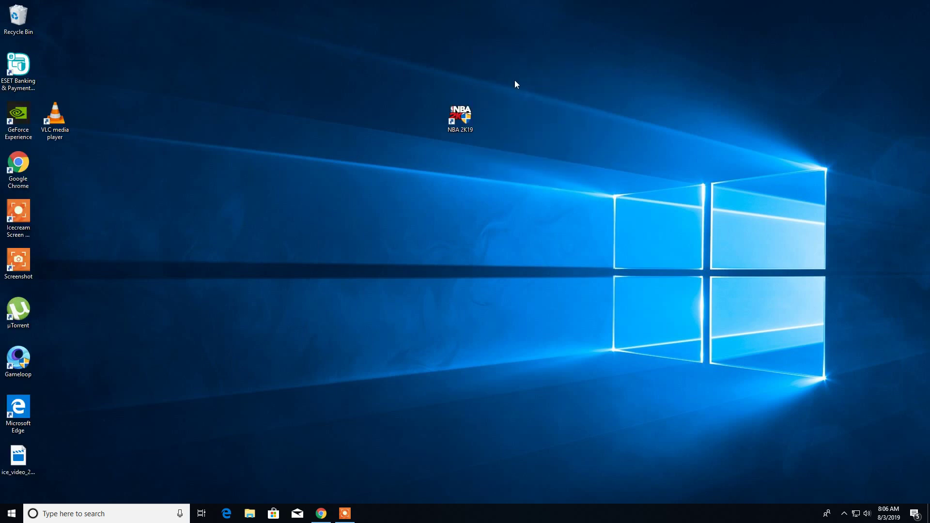
right_click(489, 49)
left_click(516, 79)
right_click(500, 63)
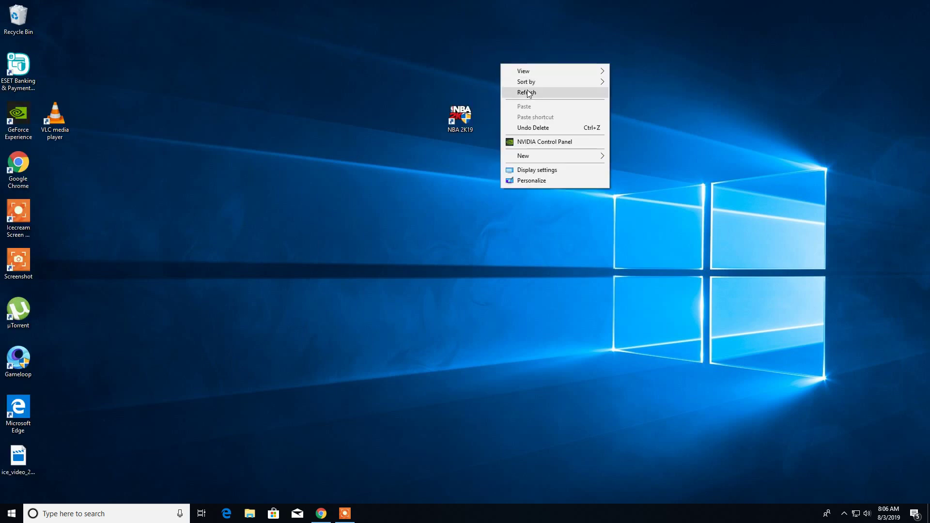
left_click(529, 92)
right_click(500, 55)
left_click(524, 79)
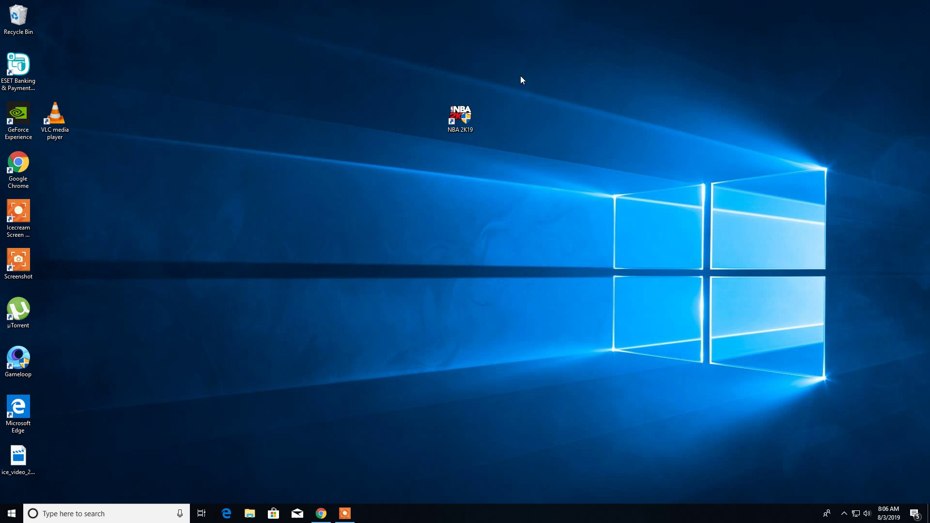
Clear the NBA 2K19 icon selection and keep refreshing the desktop repeatedly.
left_click_drag(363, 61, 574, 164)
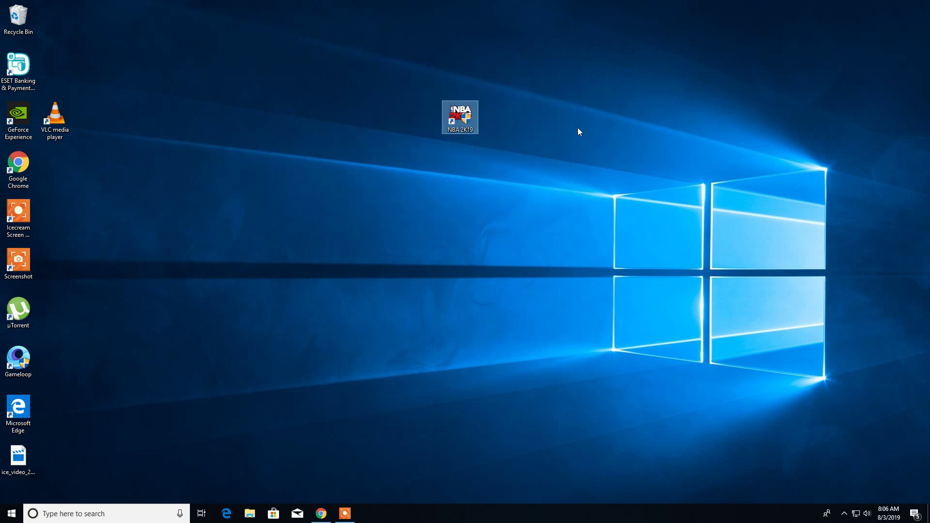
left_click(548, 101)
right_click(535, 79)
left_click(557, 108)
right_click(521, 67)
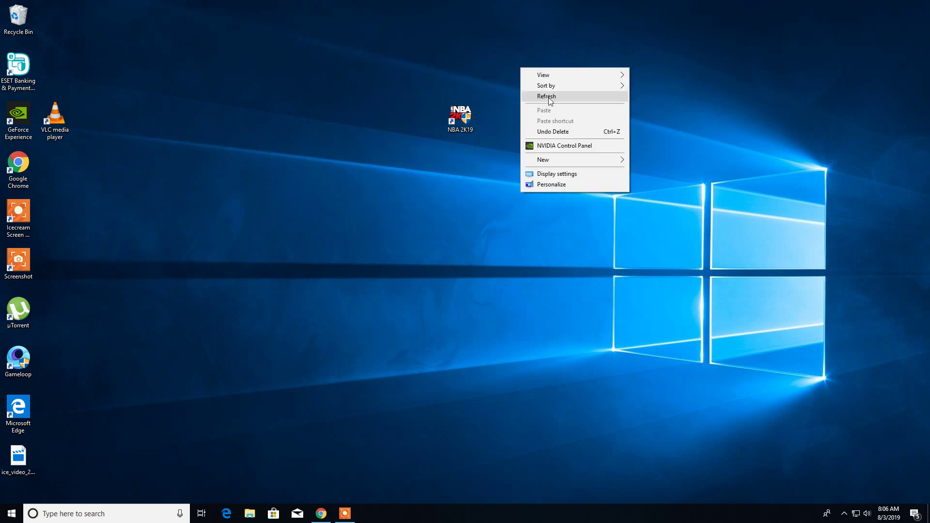
left_click(552, 96)
right_click(516, 68)
left_click(545, 99)
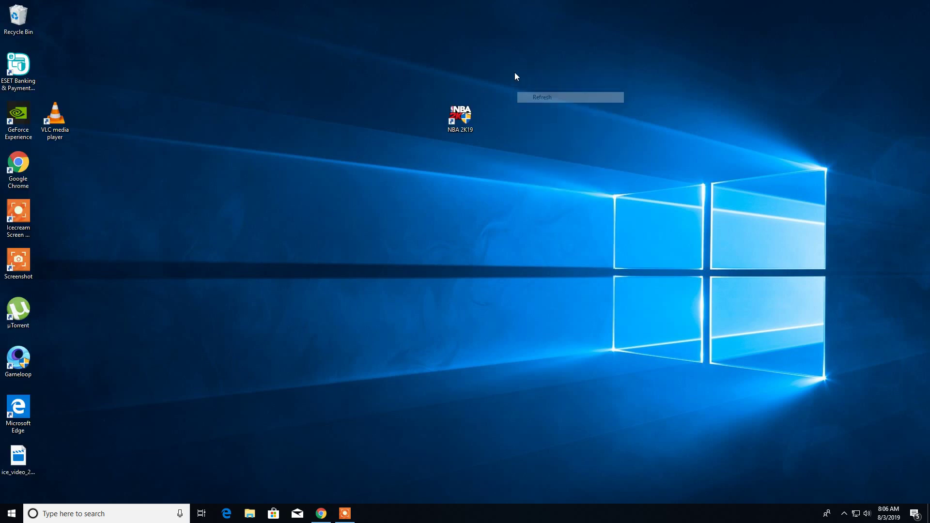
right_click(514, 72)
left_click(539, 104)
right_click(507, 64)
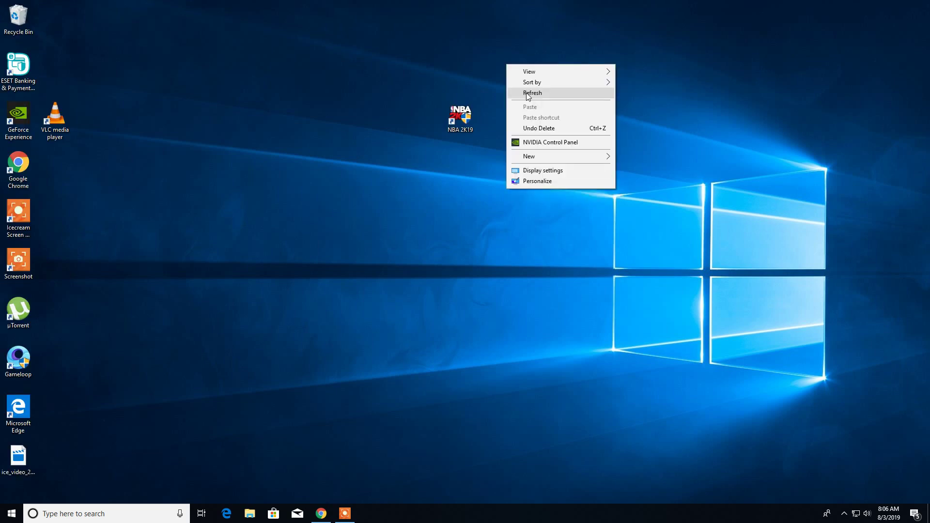
left_click(530, 95)
right_click(514, 67)
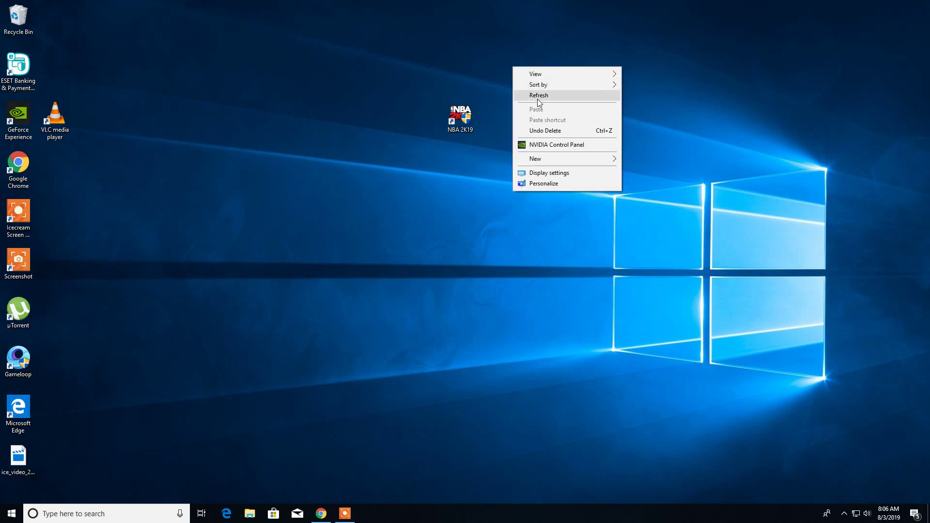
left_click(536, 97)
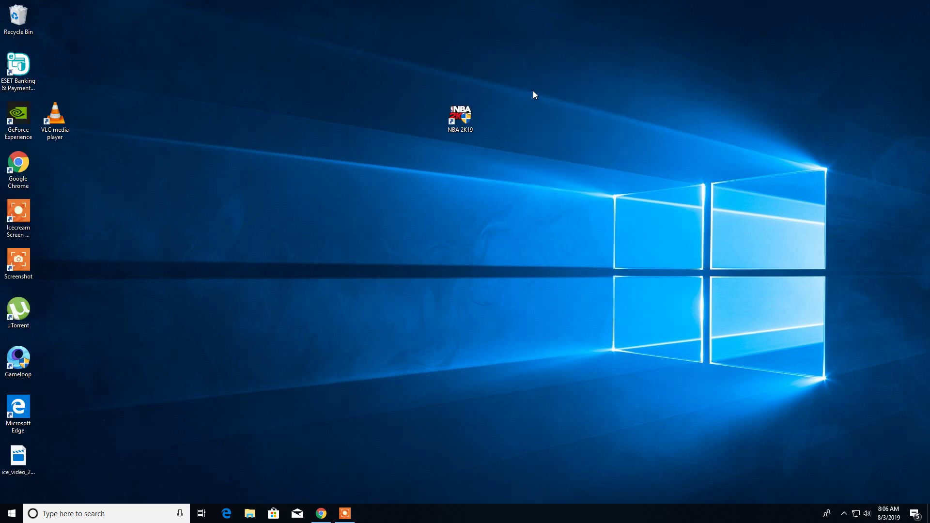
right_click(539, 87)
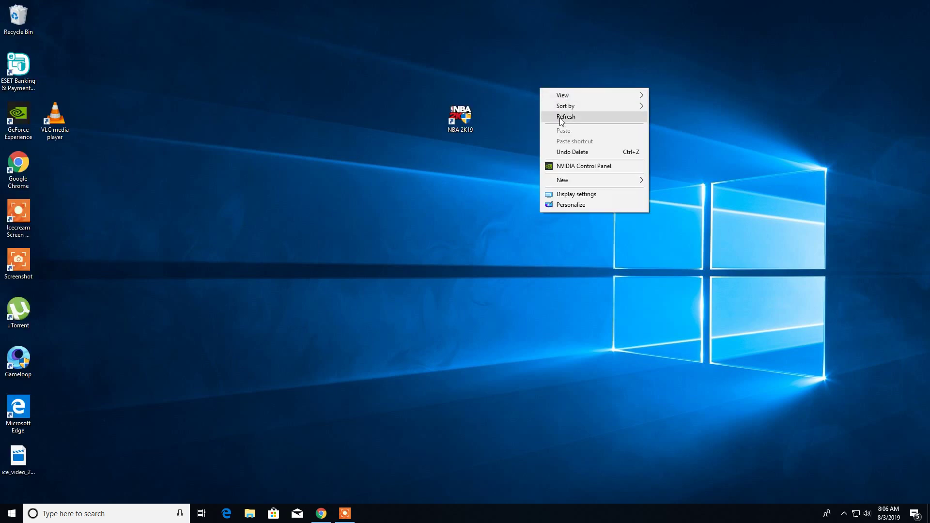
left_click(547, 116)
right_click(523, 75)
left_click(539, 99)
right_click(528, 74)
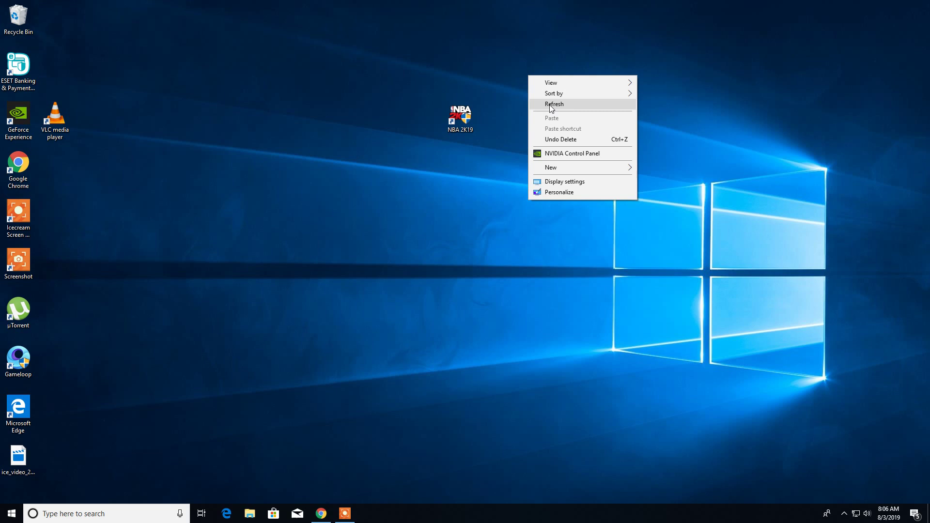
left_click(542, 99)
right_click(529, 70)
left_click(552, 100)
right_click(527, 70)
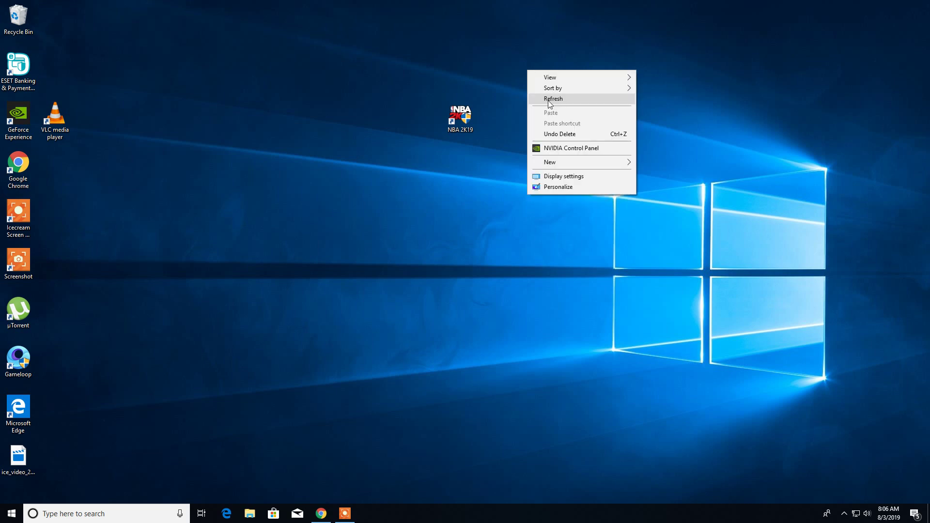
left_click(550, 100)
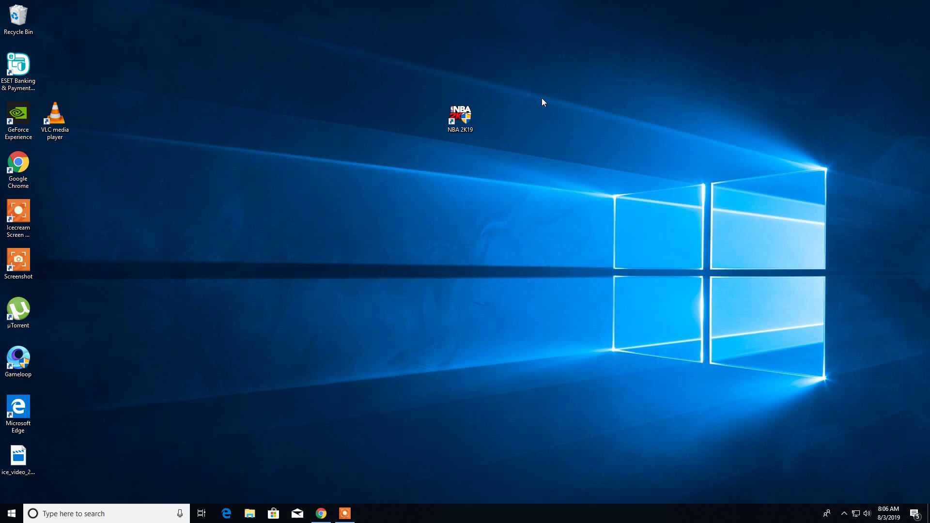
Open the System window with Win+Pause, then its Advanced system settings.
key("super+Pause")
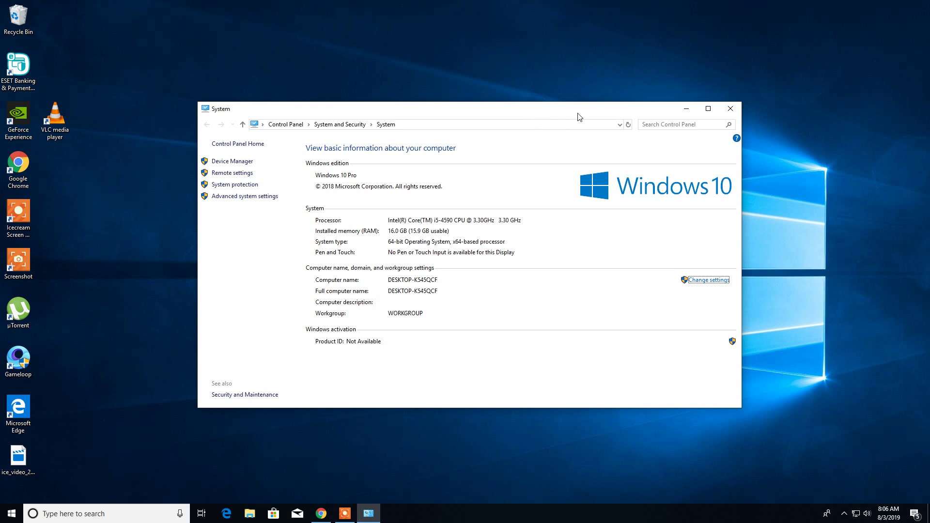
left_click_drag(575, 116, 666, 34)
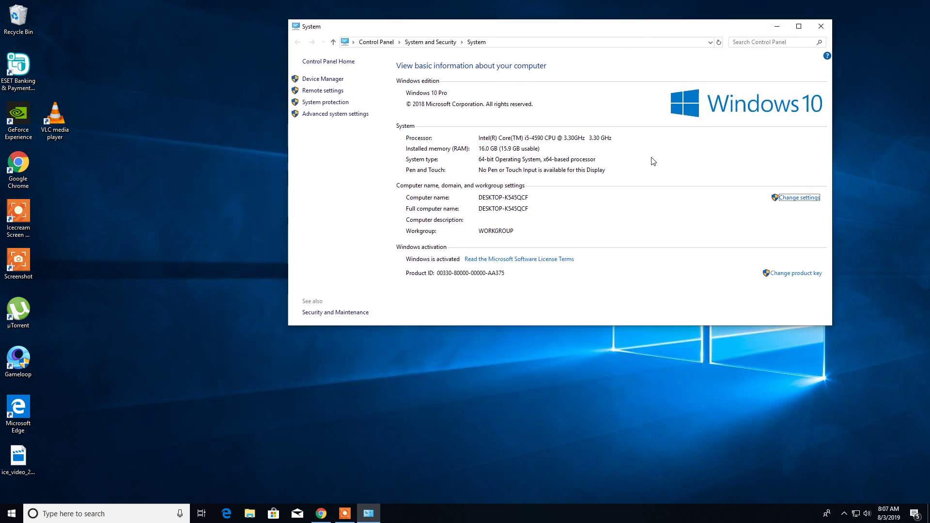
left_click(331, 116)
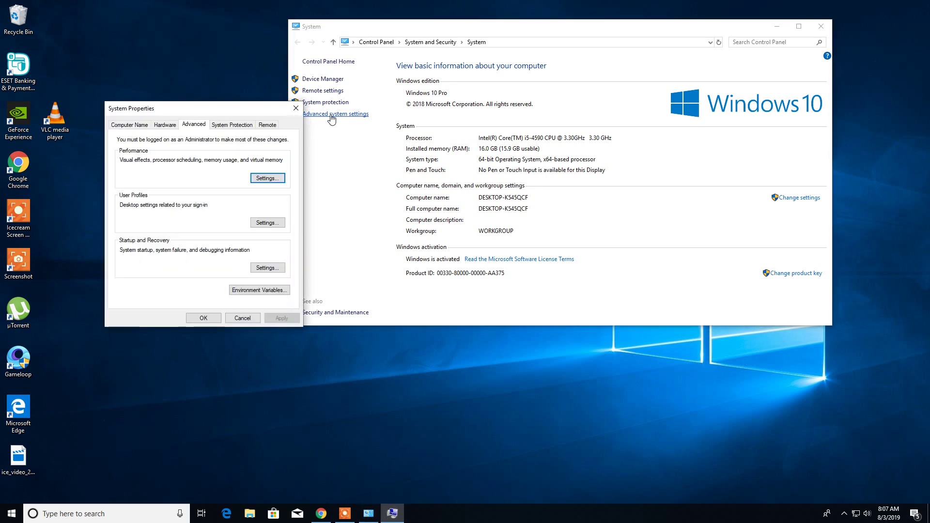
left_click_drag(211, 112, 536, 69)
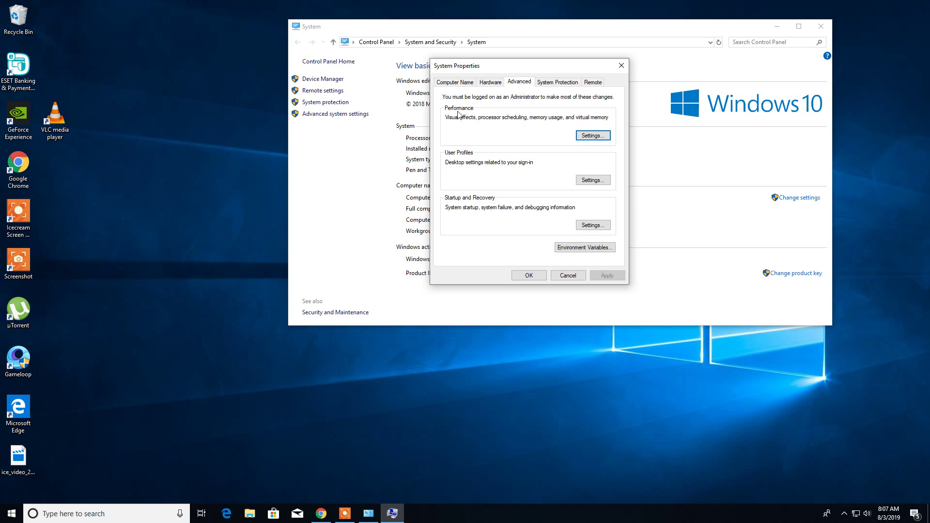
Open Performance Options on the Advanced tab, showing 32768 MB total paging file.
left_click(594, 136)
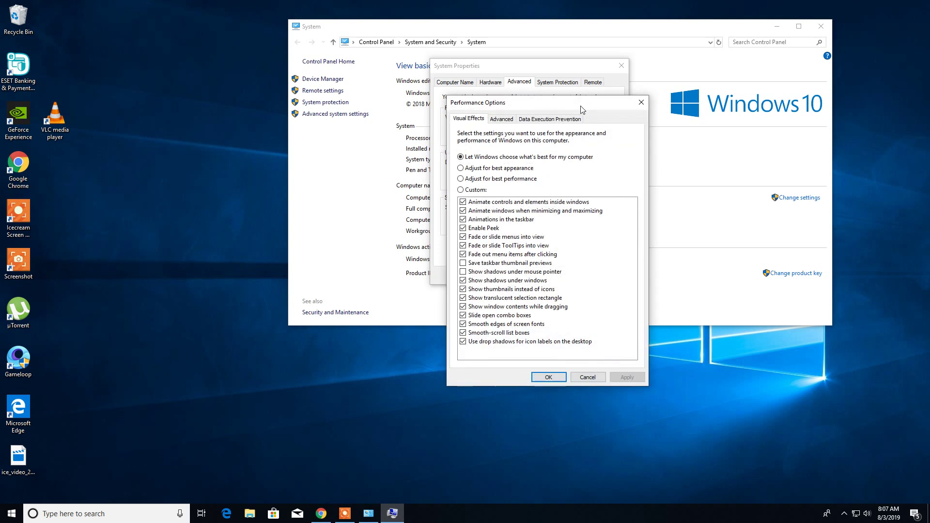
left_click_drag(581, 108, 564, 60)
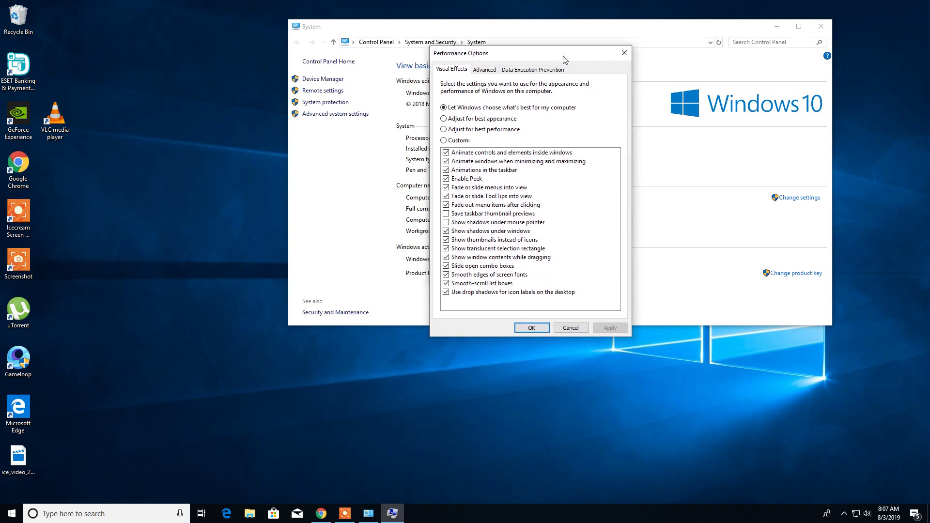
left_click(489, 71)
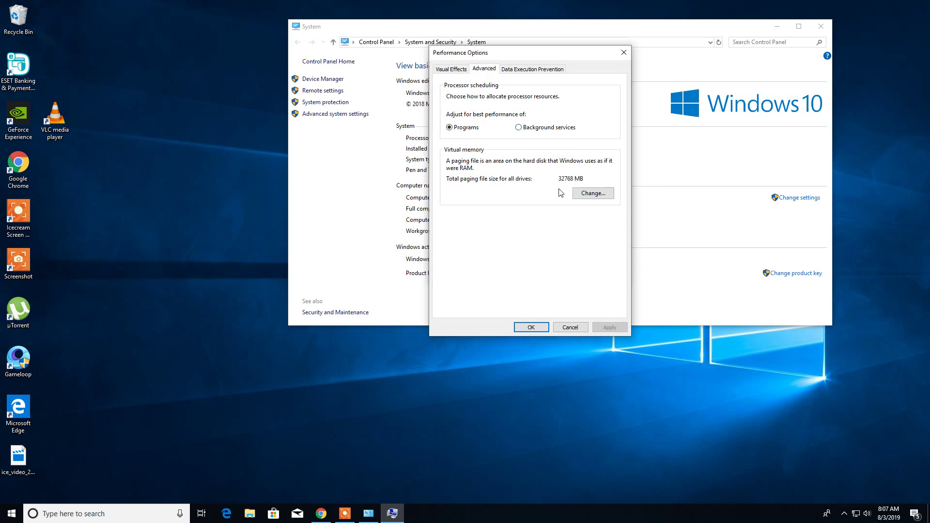
left_click(591, 197)
Open Virtual Memory with C: and E: at 16384 MB, then return to System.
left_click(590, 195)
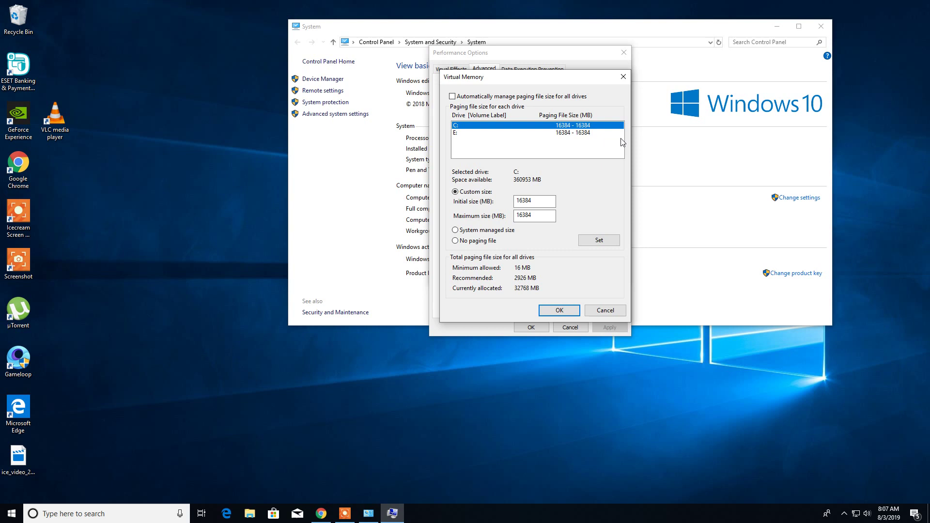
left_click(689, 165)
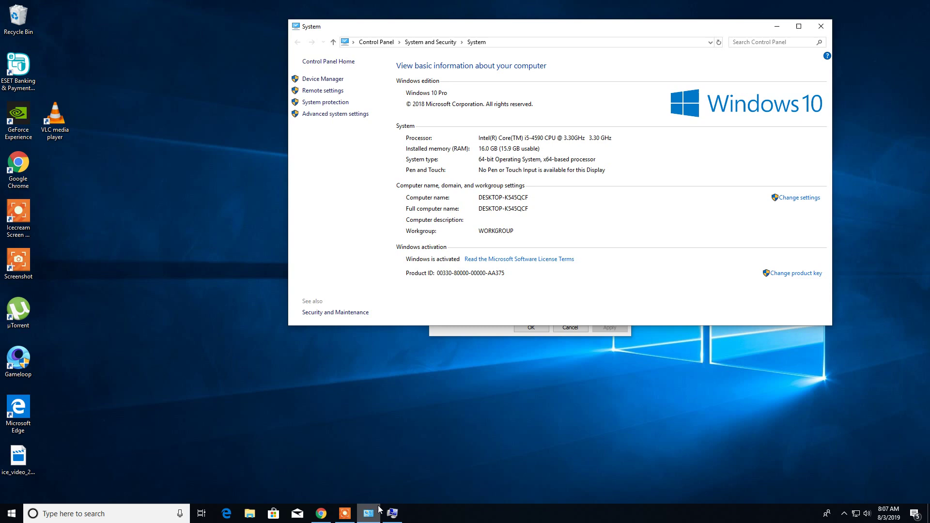
Load gbmb.org/gb-to-mb in a new Chrome tab.
left_click(321, 514)
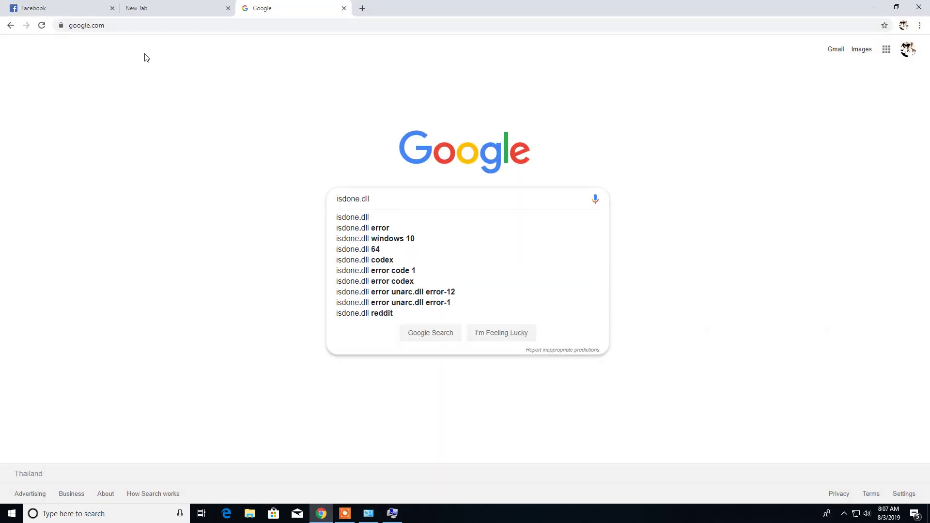
left_click(362, 8)
type("gb")
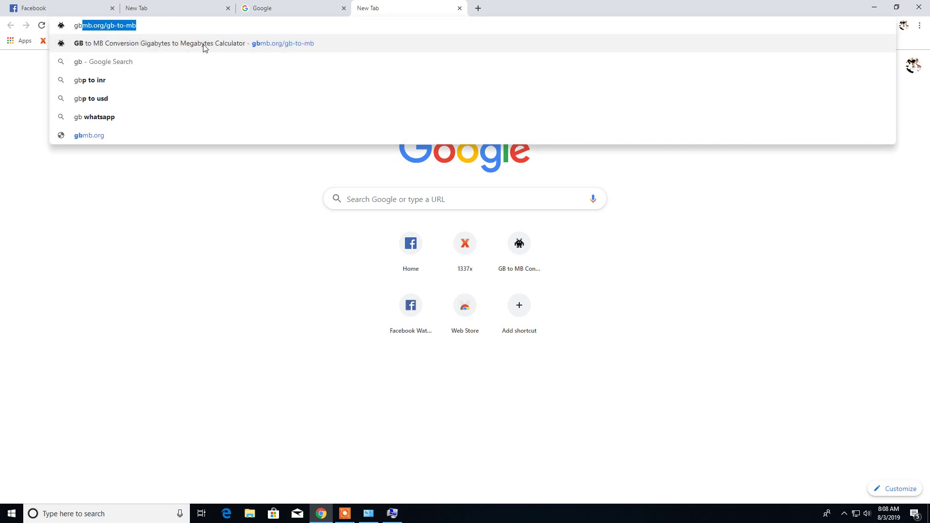
type("mb")
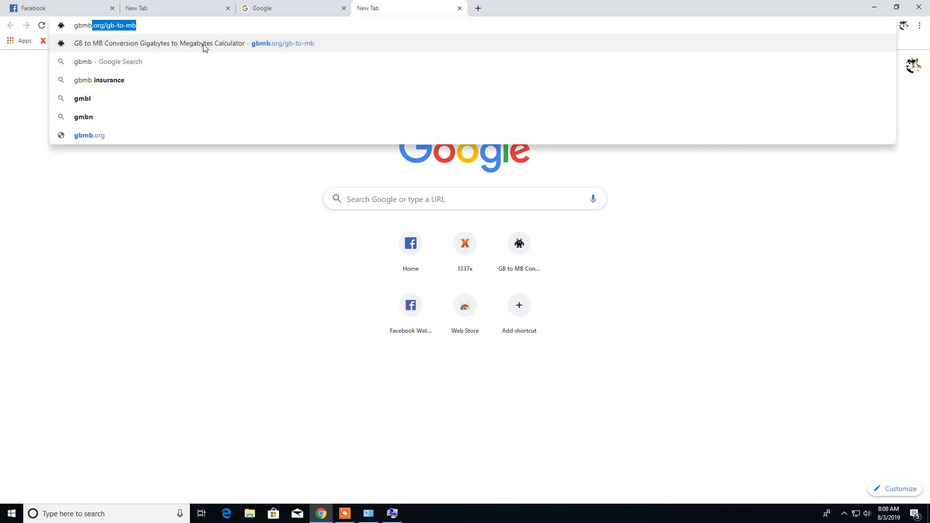
type(".or")
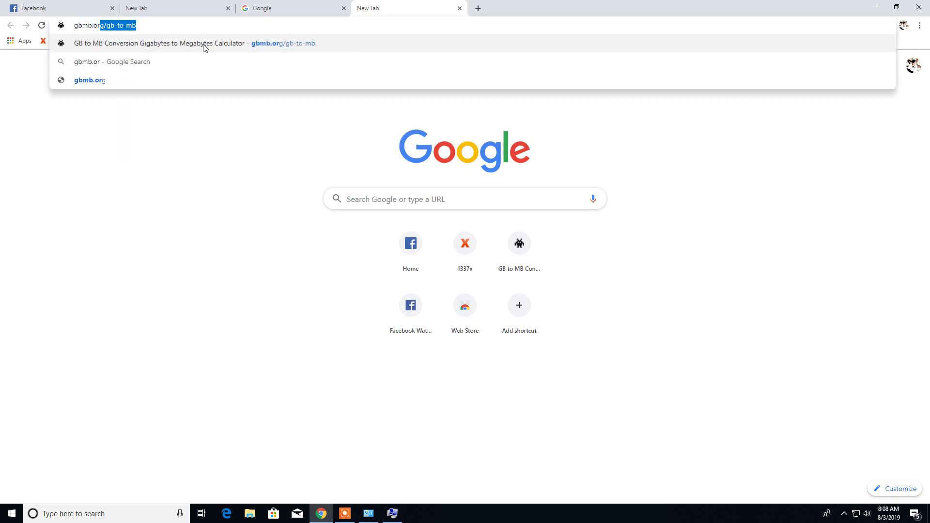
type("g")
key("Return")
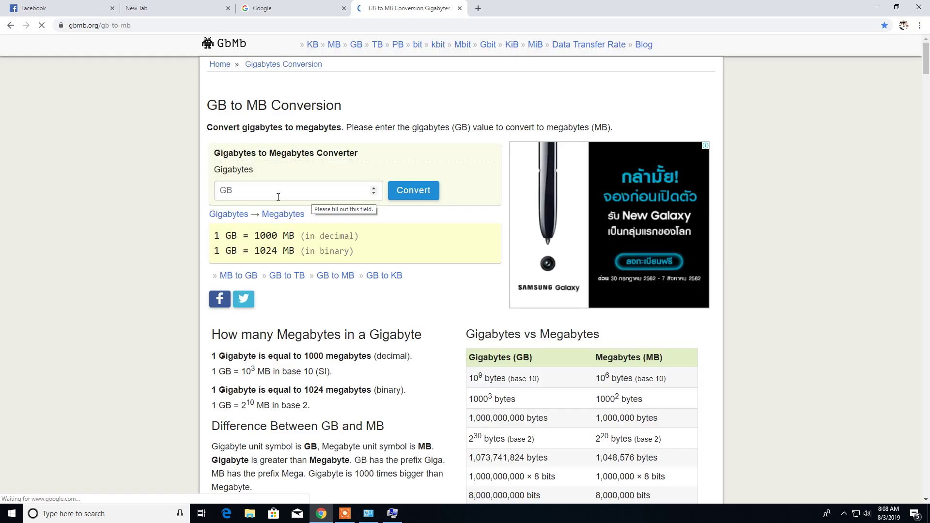
Convert 8 GB to MB and copy the 8192 binary result.
left_click(253, 196)
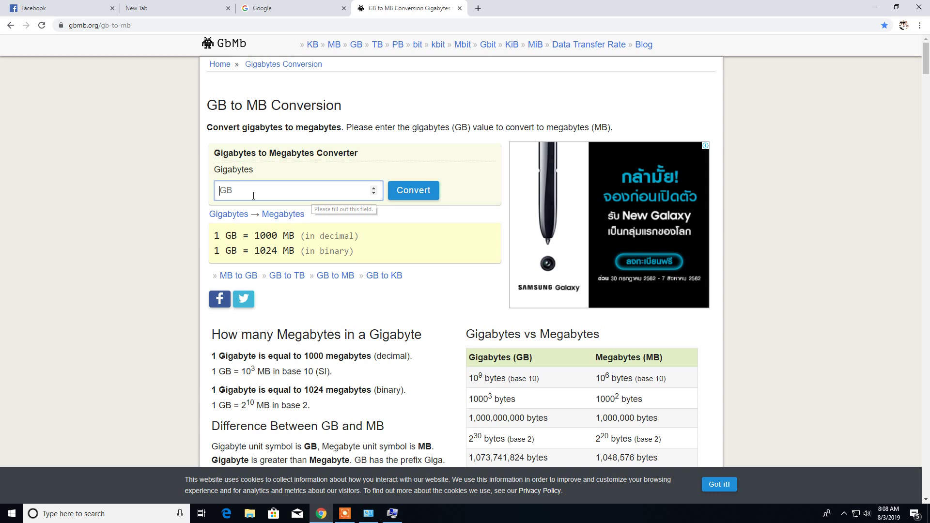
type("8")
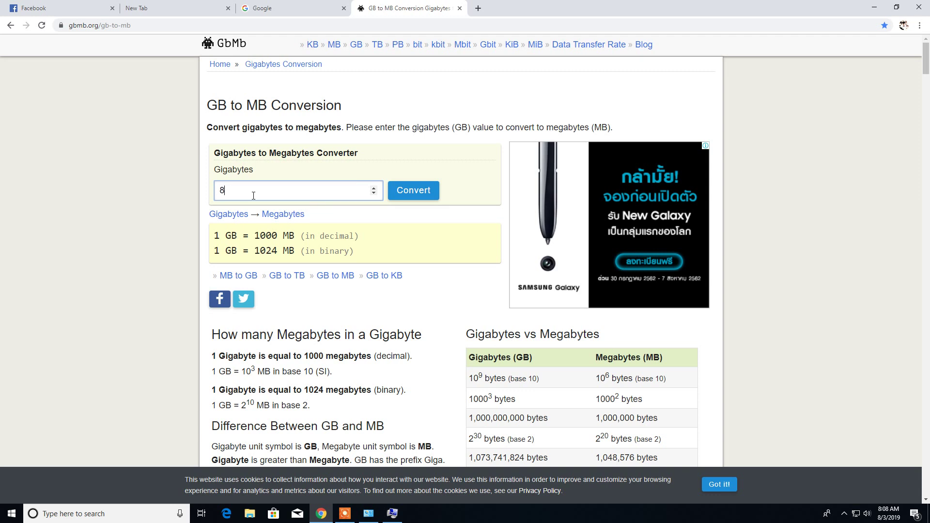
left_click(422, 193)
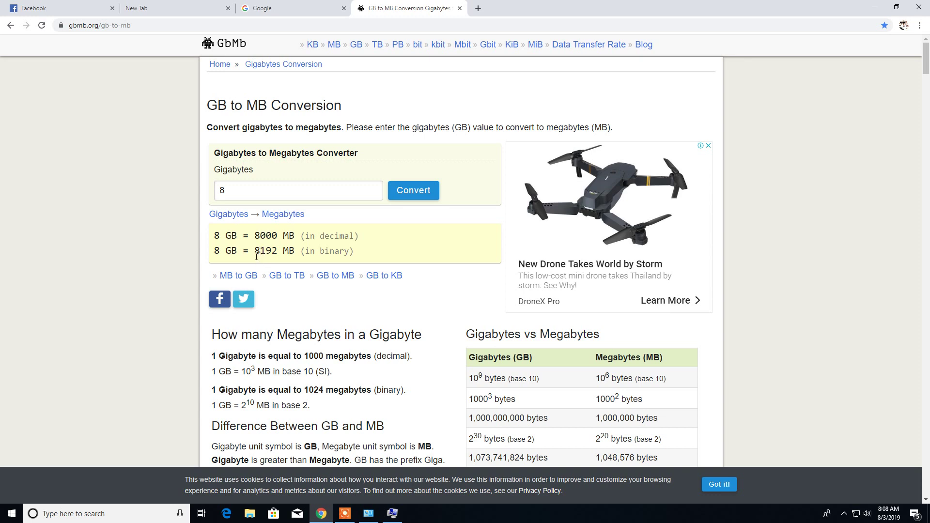
left_click_drag(256, 253, 277, 254)
right_click(278, 254)
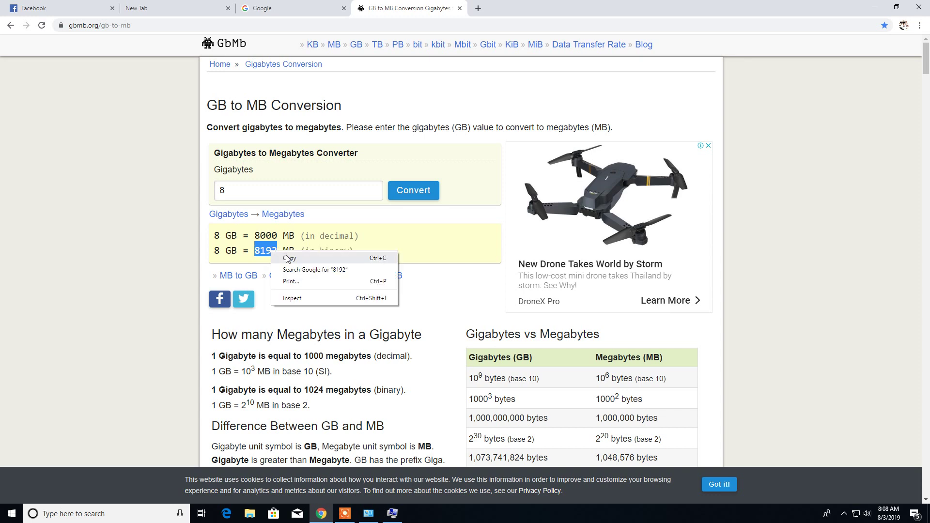
left_click(291, 262)
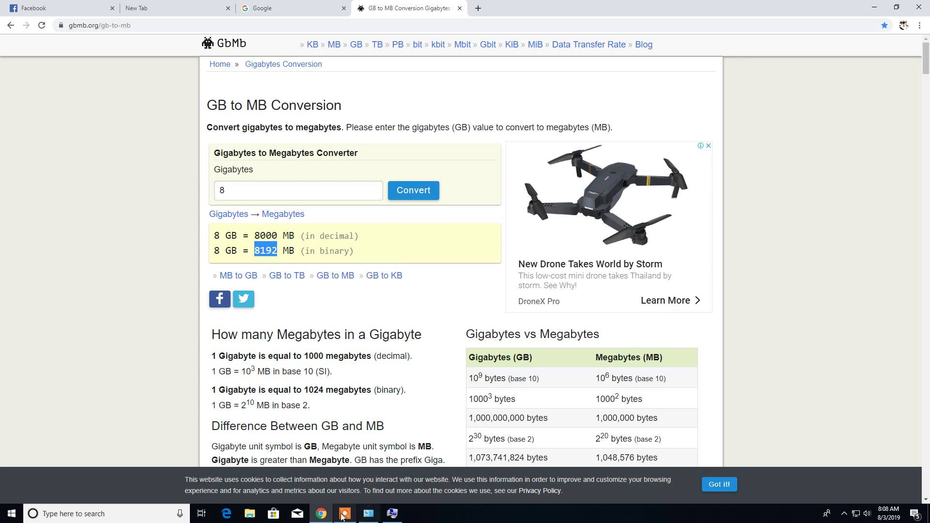
Give C: a custom 8192 MB initial and maximum size, then show the System window.
left_click(393, 514)
left_click(493, 244)
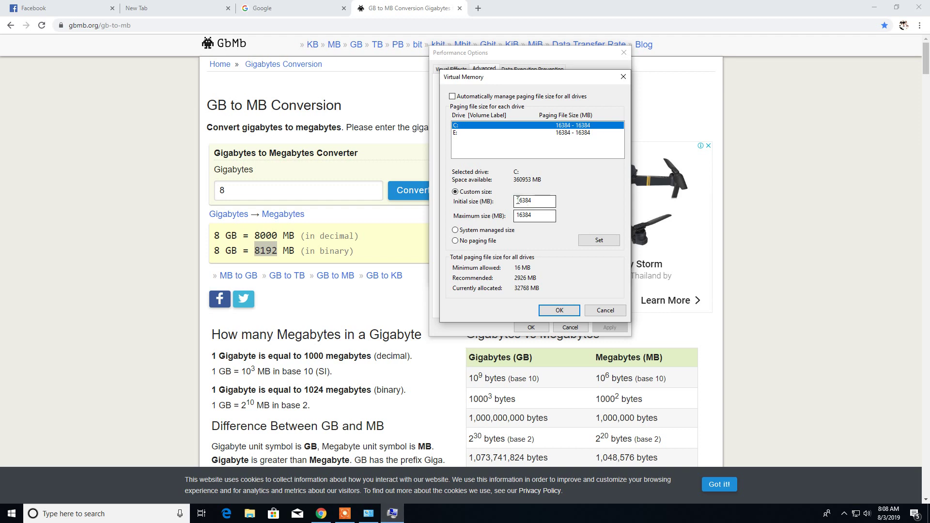
left_click(486, 192)
double_click(523, 201)
type("8192")
double_click(525, 215)
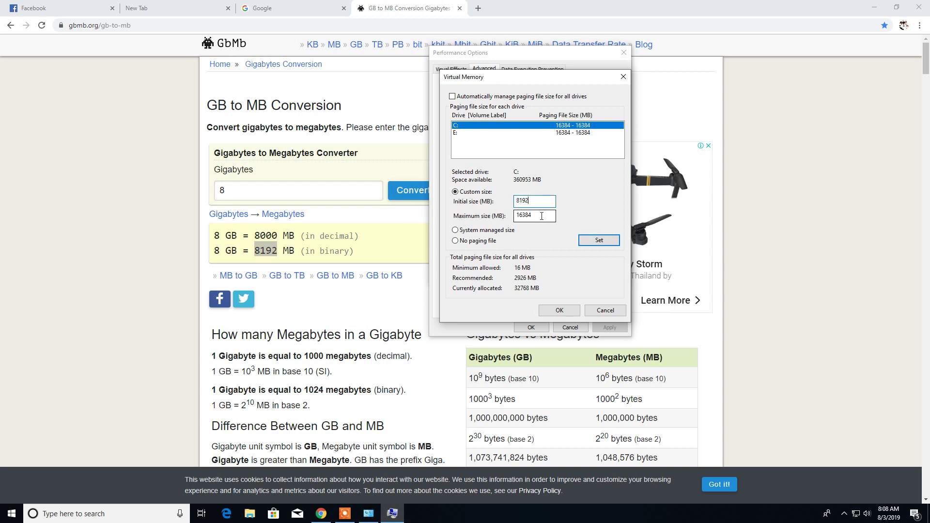
type("8192")
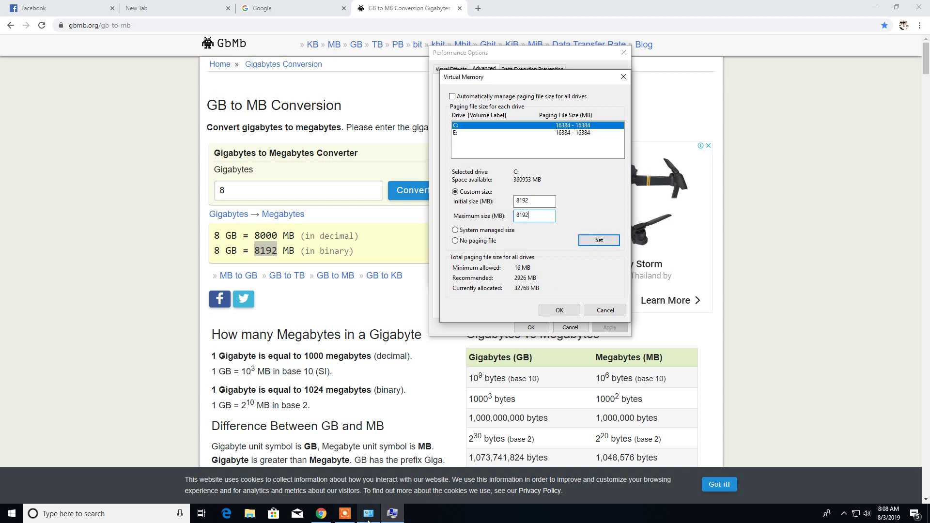
mouse_move(369, 513)
left_click(368, 480)
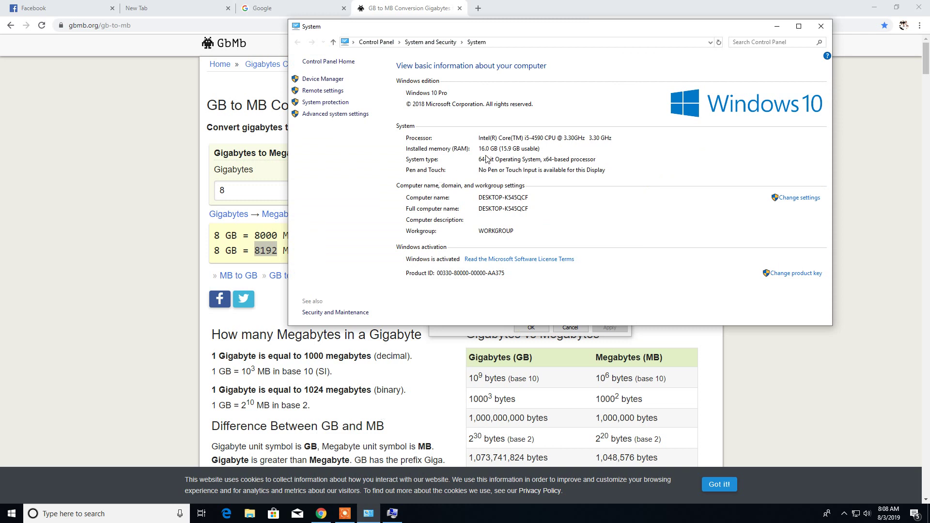
Enter 16 GB in the converter, convert it, and copy the 16384 figure.
left_click(20, 212)
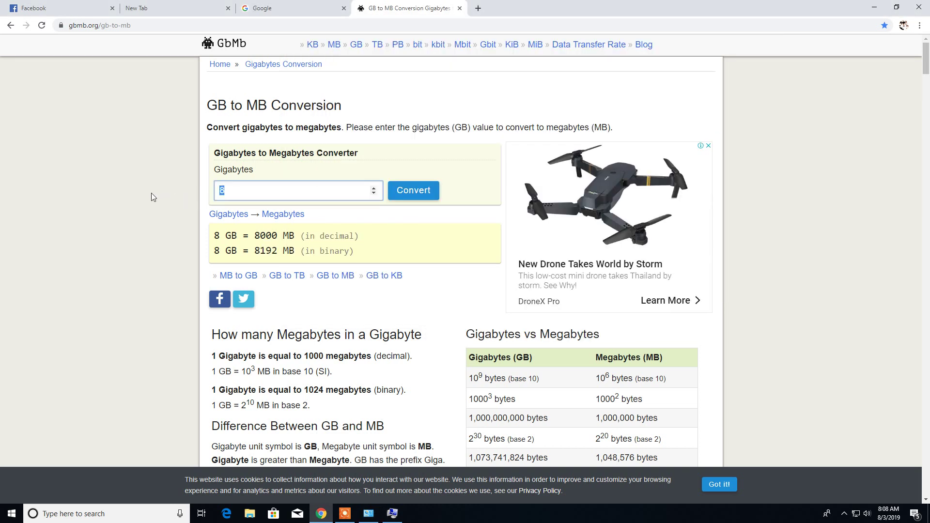
type("16")
left_click(405, 199)
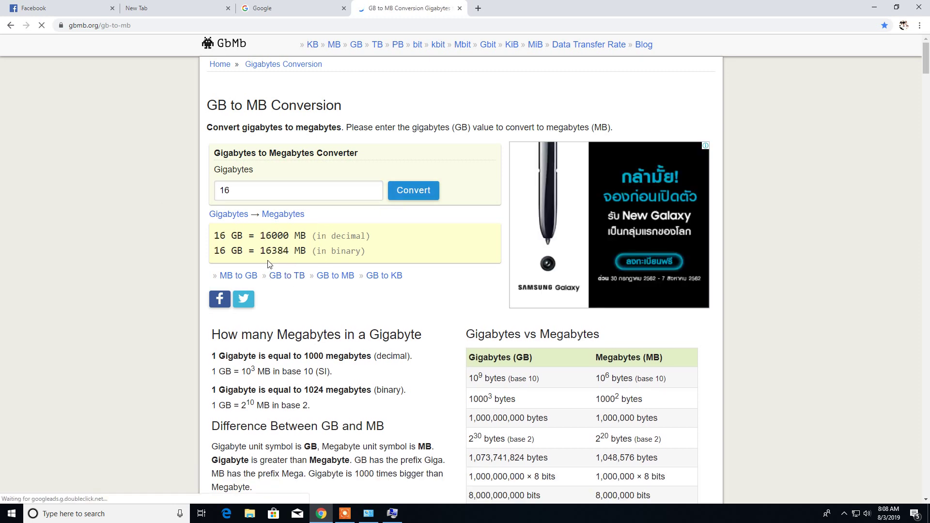
left_click_drag(261, 251, 289, 253)
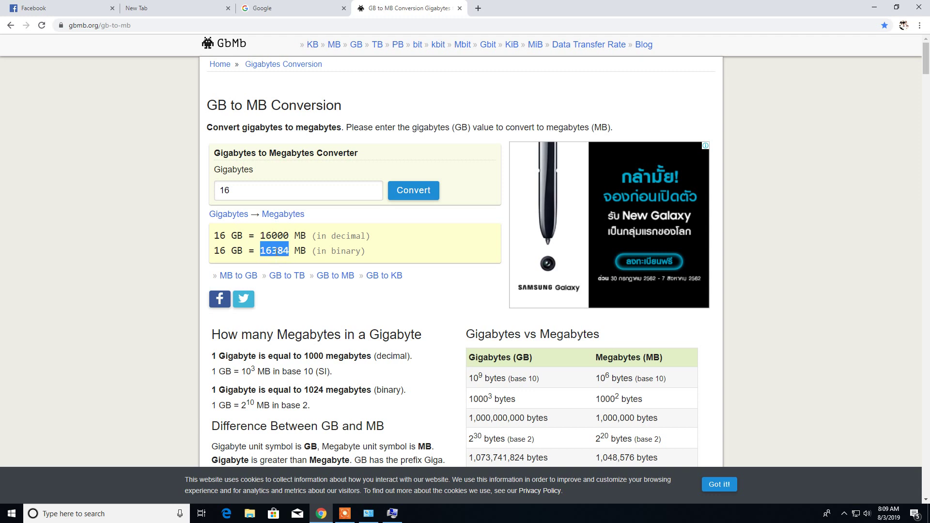
right_click(280, 250)
left_click(291, 263)
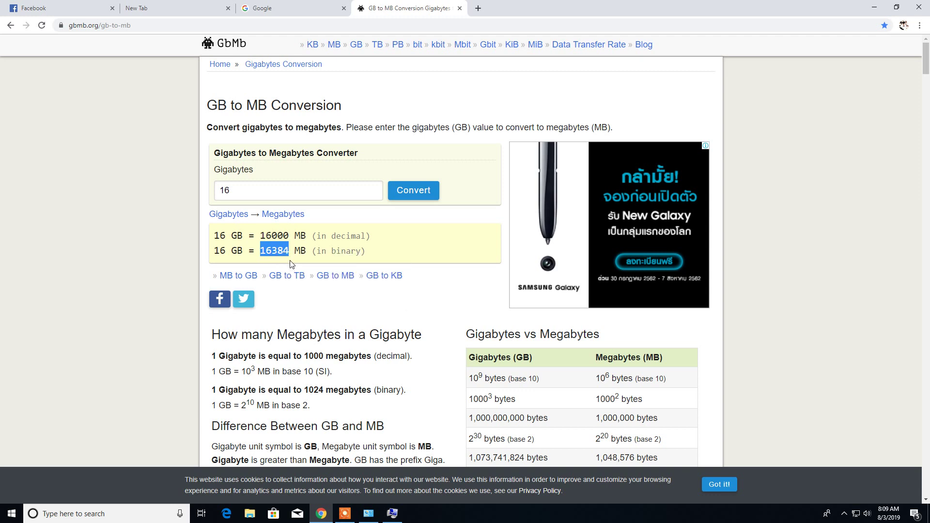
Paste 16384 into C:'s initial and maximum paging file sizes.
left_click(393, 513)
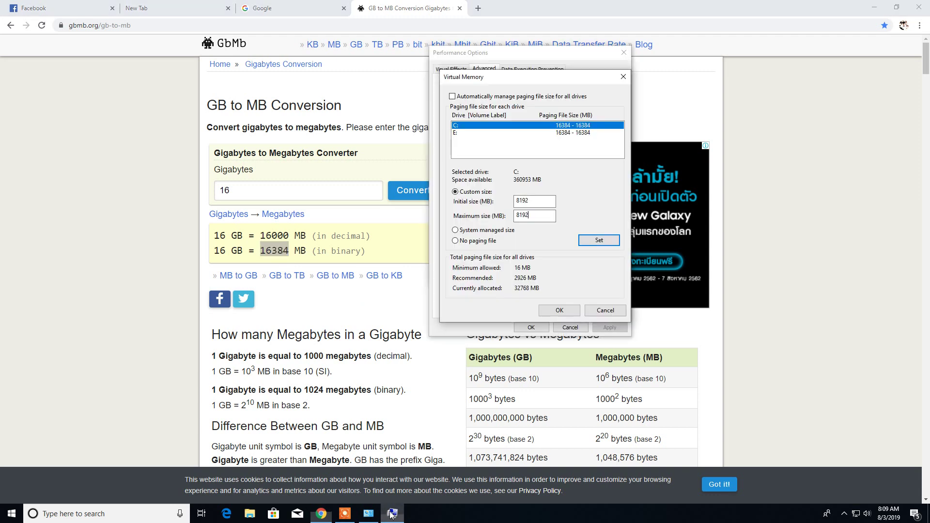
double_click(536, 201)
key("ctrl+v")
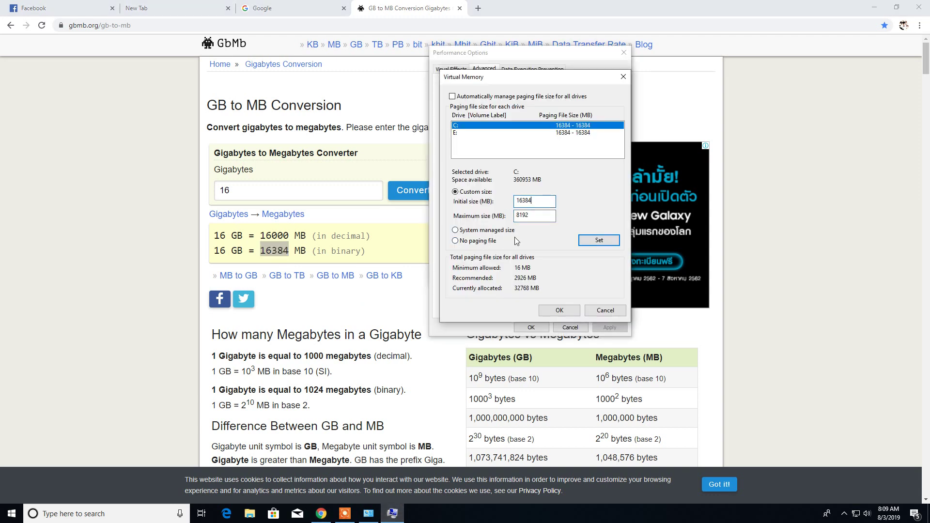
double_click(536, 218)
key("ctrl+v")
Apply the C: sizes, confirm with OK, and reopen the Virtual Memory settings.
left_click(597, 243)
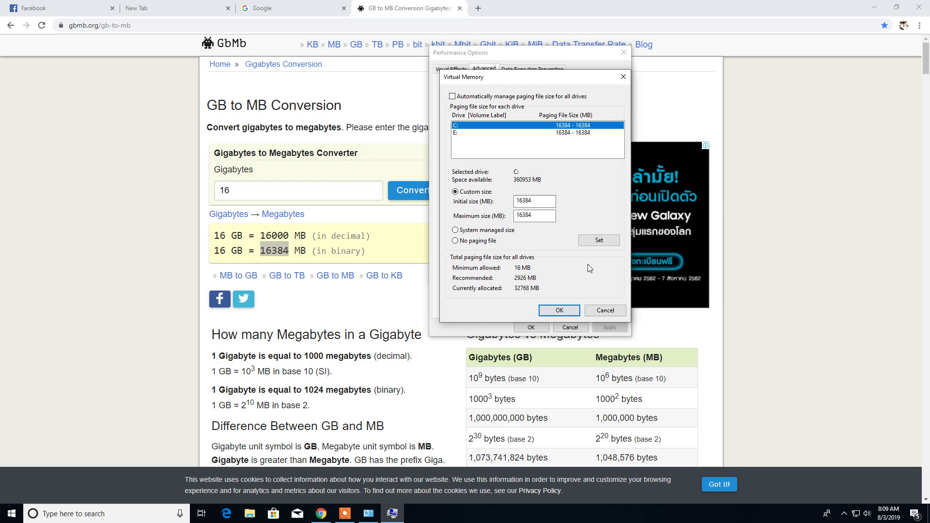
left_click(565, 312)
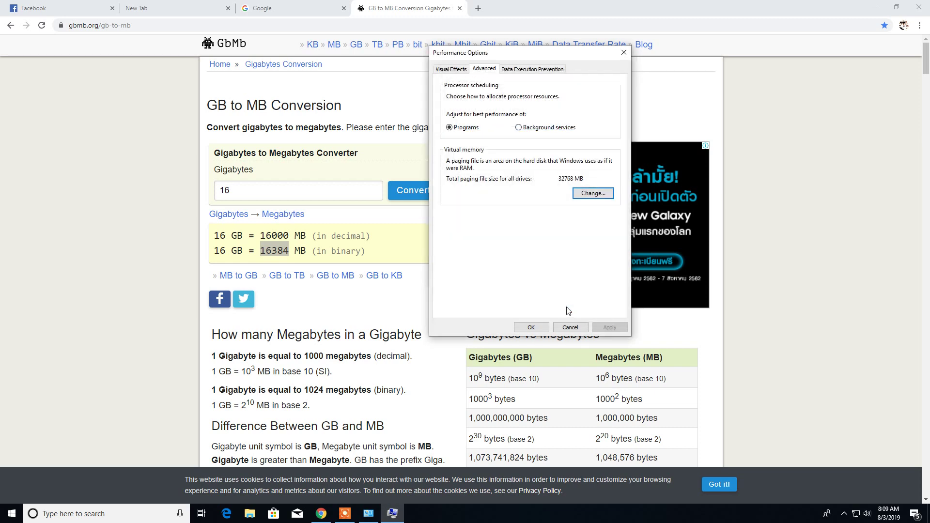
left_click(593, 194)
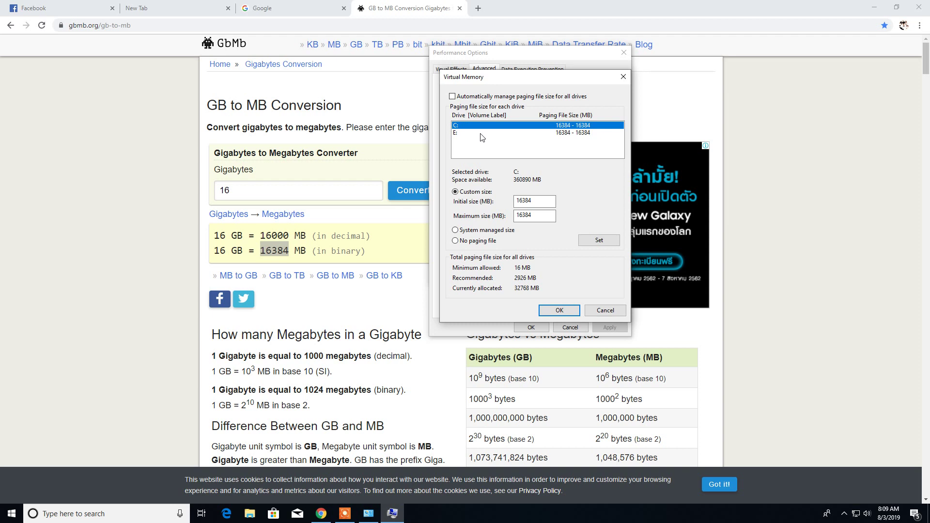
Set drive E: to 16384 MB initial and maximum paging file size.
left_click(457, 135)
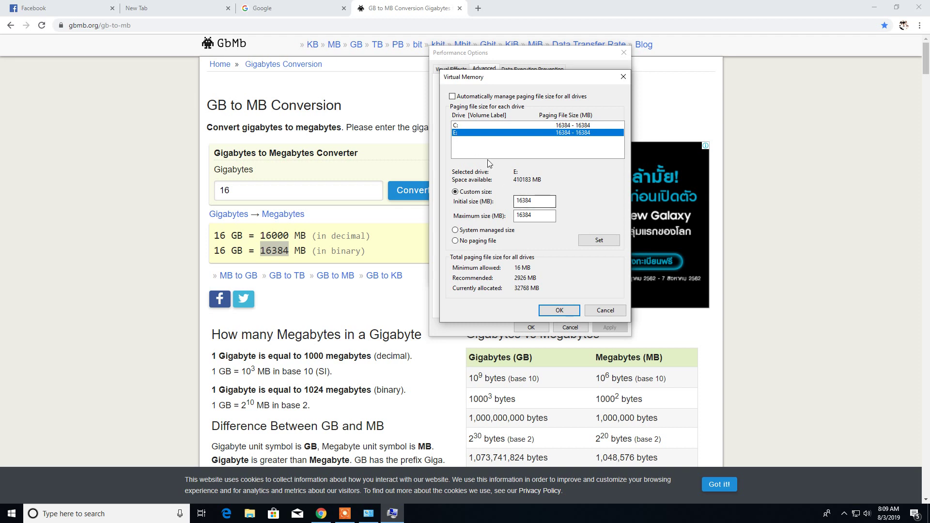
double_click(525, 201)
key("Tab")
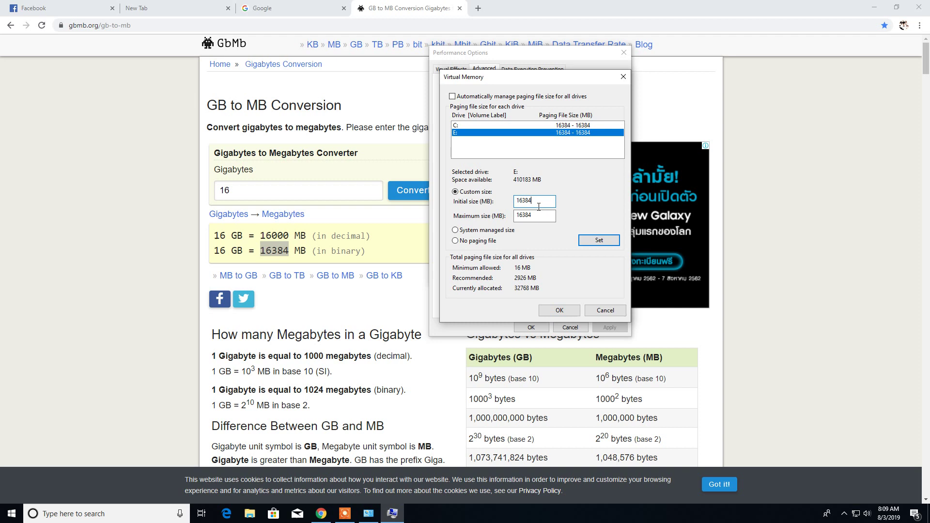
left_click(598, 245)
Confirm Virtual Memory, Performance Options and System Properties, then minimize the browser.
left_click(558, 311)
left_click(531, 327)
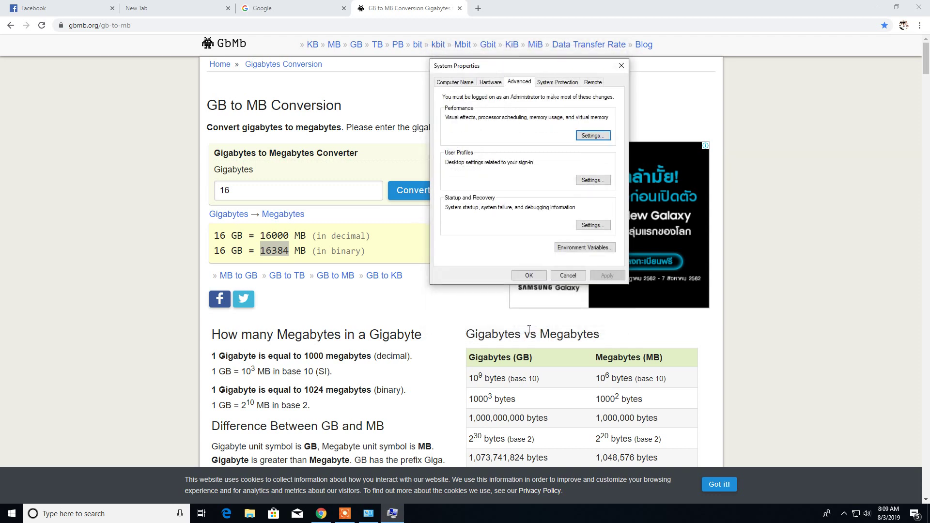
left_click(534, 276)
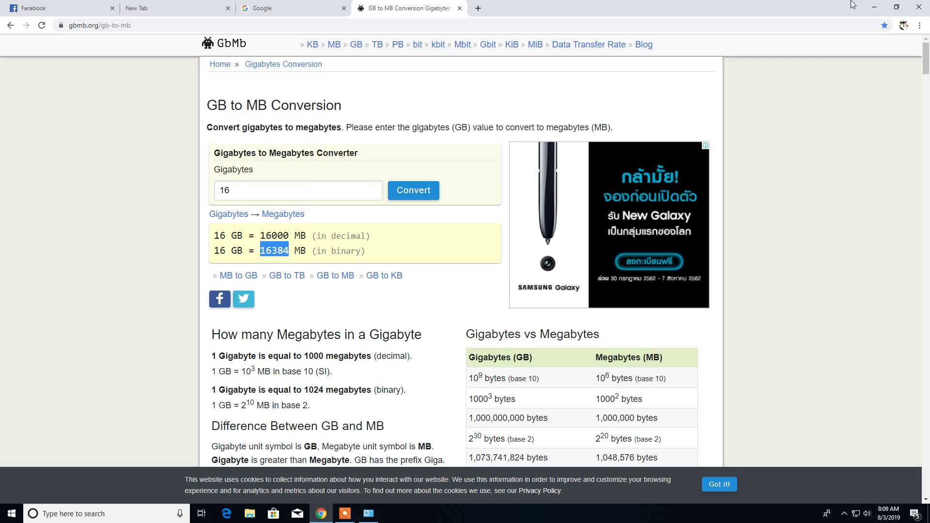
left_click(876, 11)
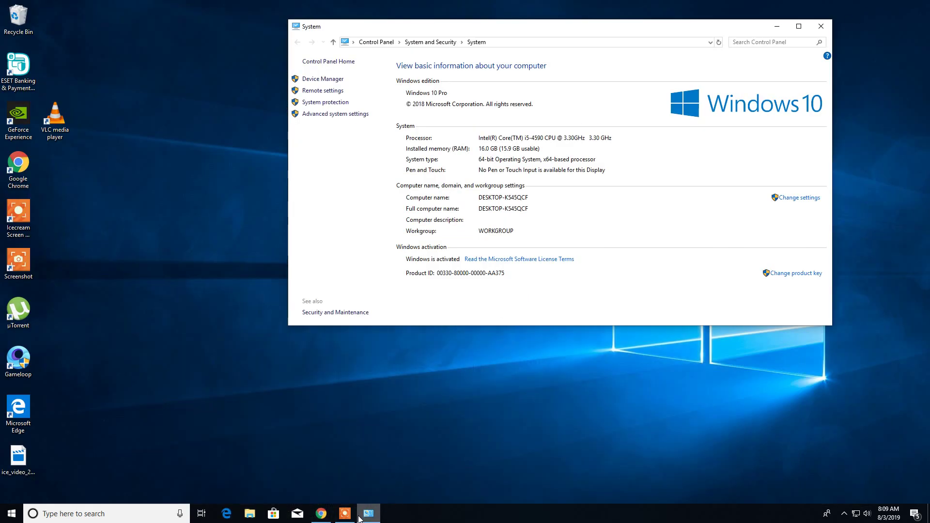
Minimize the System window and refresh the desktop twice.
left_click(369, 512)
right_click(307, 170)
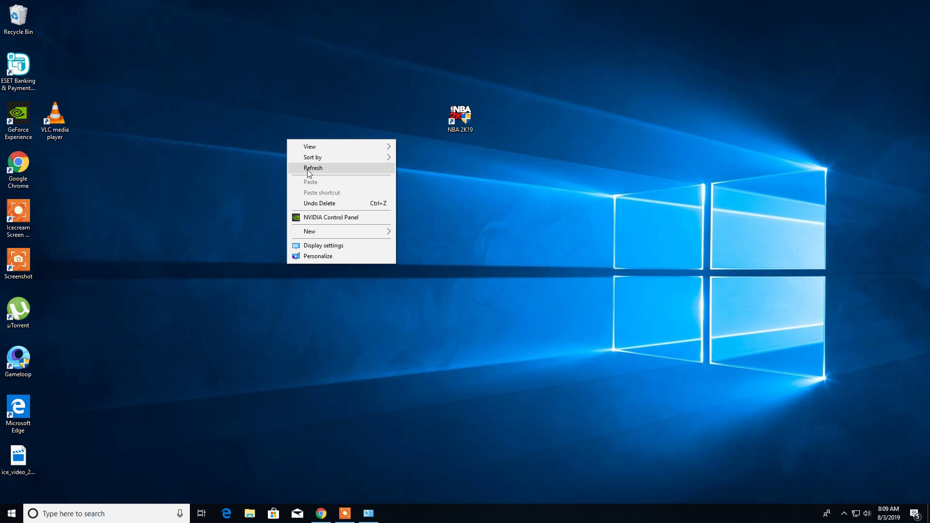
left_click(308, 168)
right_click(308, 166)
left_click(317, 166)
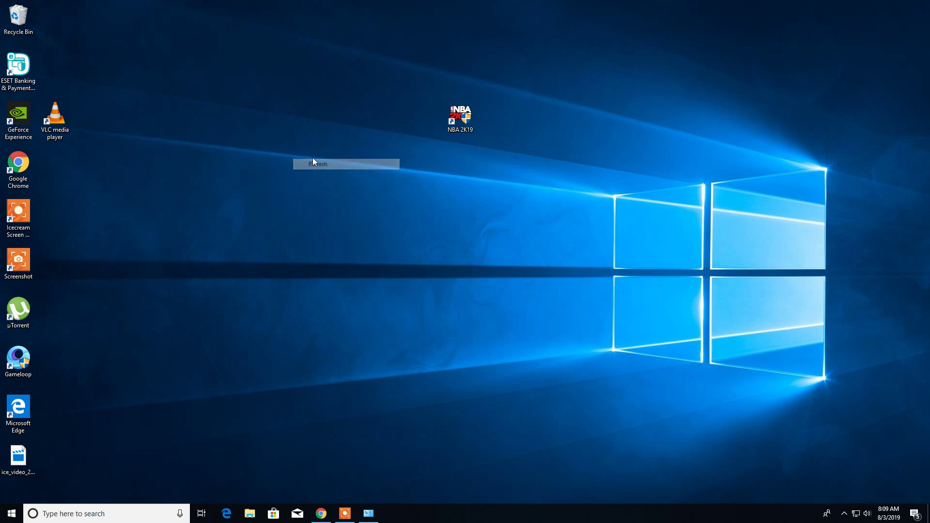
Refresh the desktop three more times and restore the System information window.
right_click(303, 144)
left_click(325, 174)
right_click(300, 139)
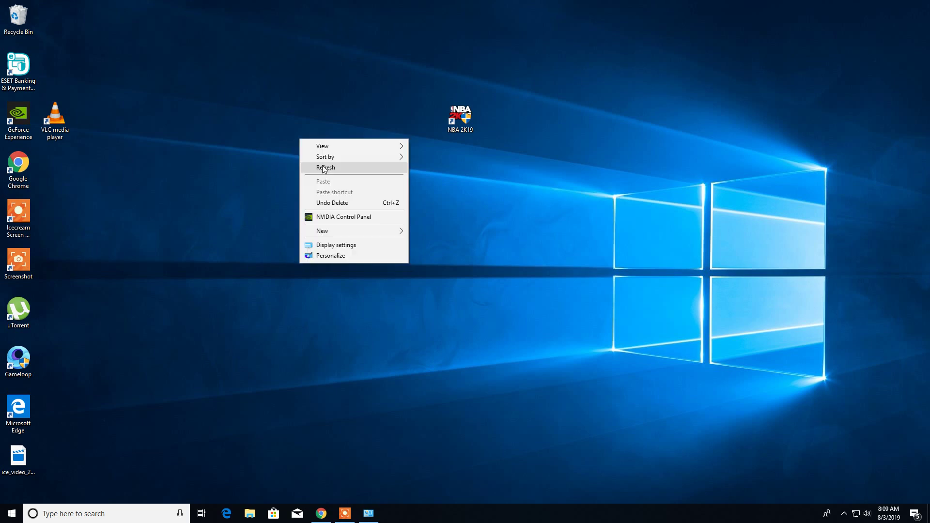
left_click(324, 170)
right_click(312, 151)
left_click(337, 182)
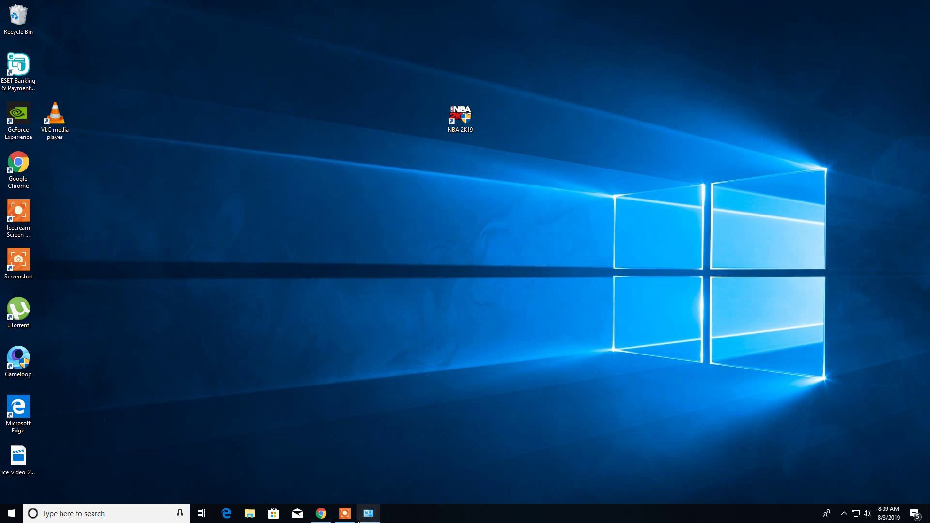
left_click(344, 514)
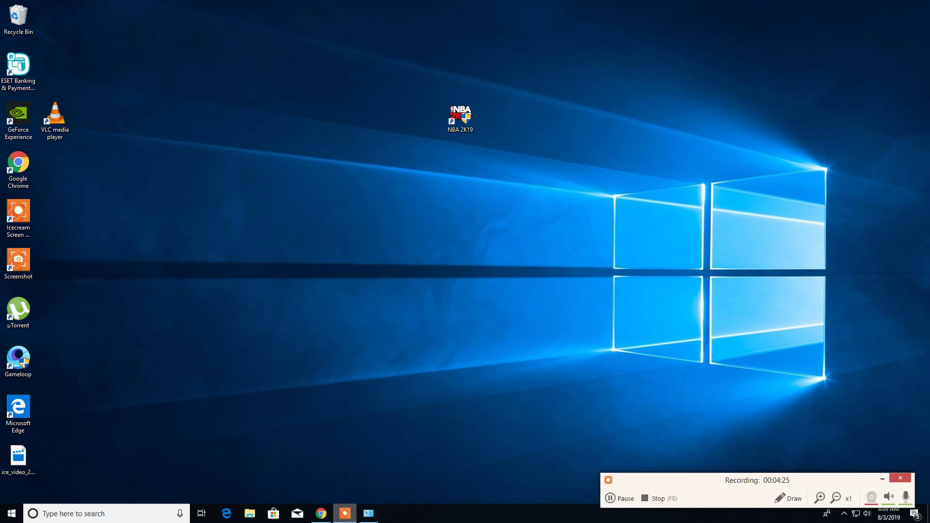
left_click(368, 514)
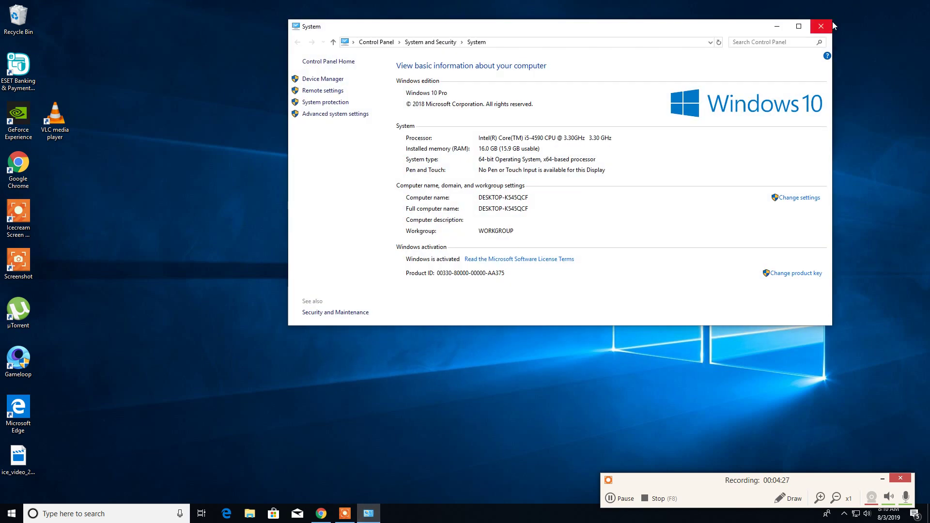